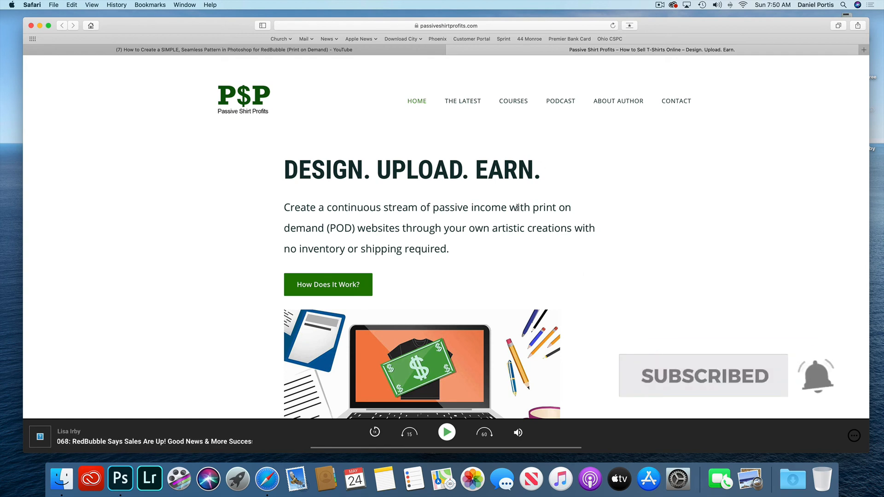
Look through the Passive Shirt Profits home page and its Courses page, and return to the home page
scroll(518, 207, "down", 10)
scroll(517, 207, "up", 10)
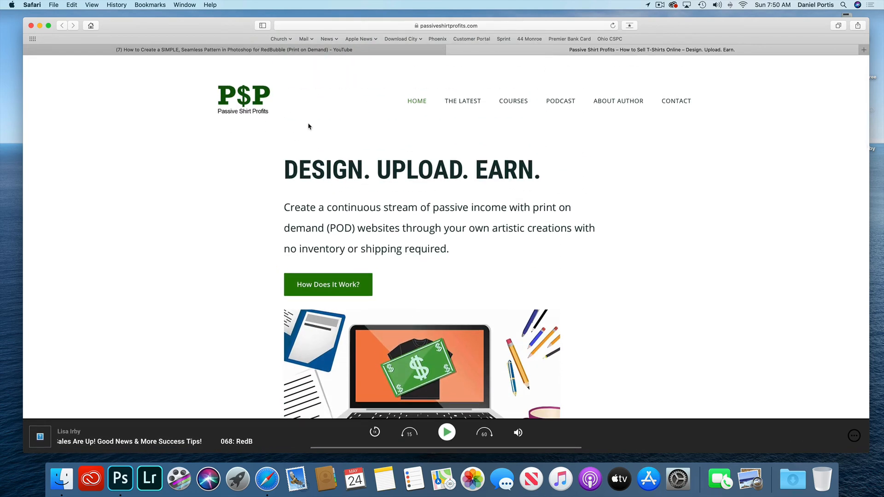
scroll(438, 122, "down", 4)
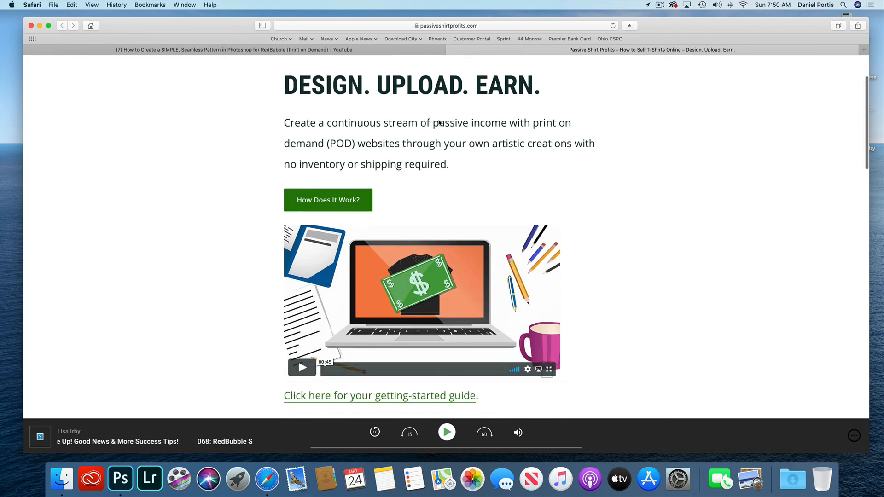
scroll(438, 122, "up", 4)
left_click(511, 104)
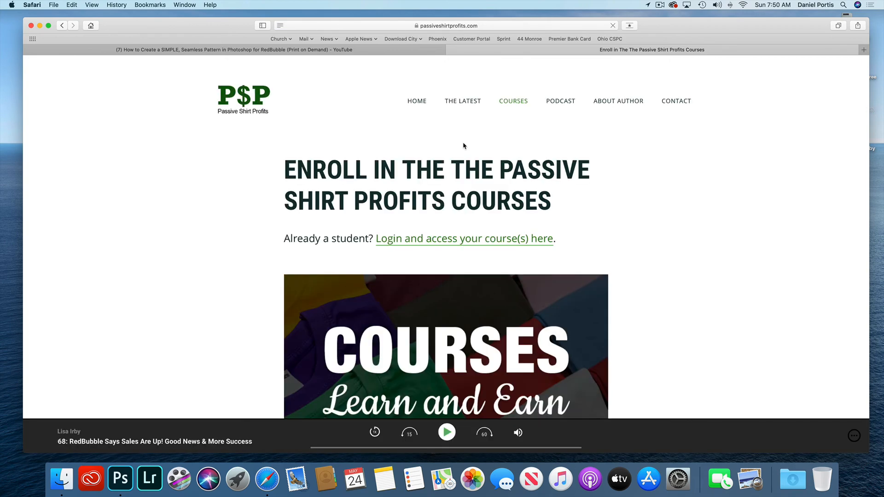
scroll(463, 146, "down", 10)
scroll(463, 146, "down", 8)
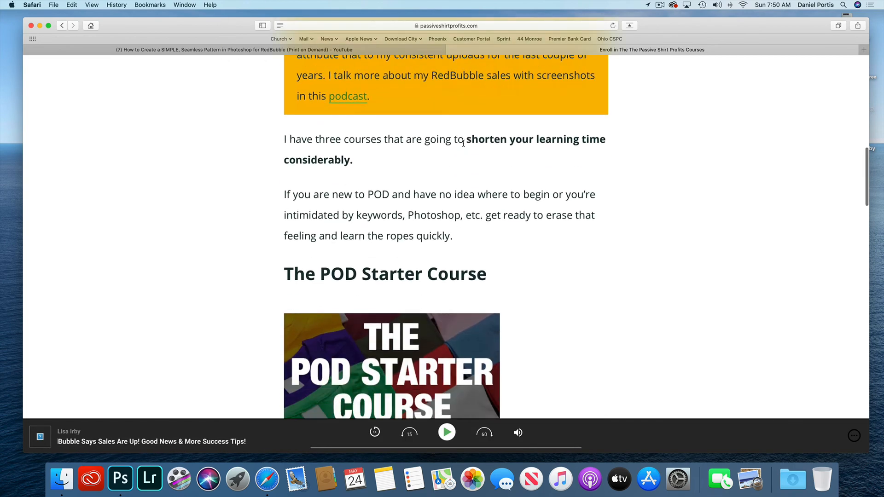
scroll(464, 145, "up", 20)
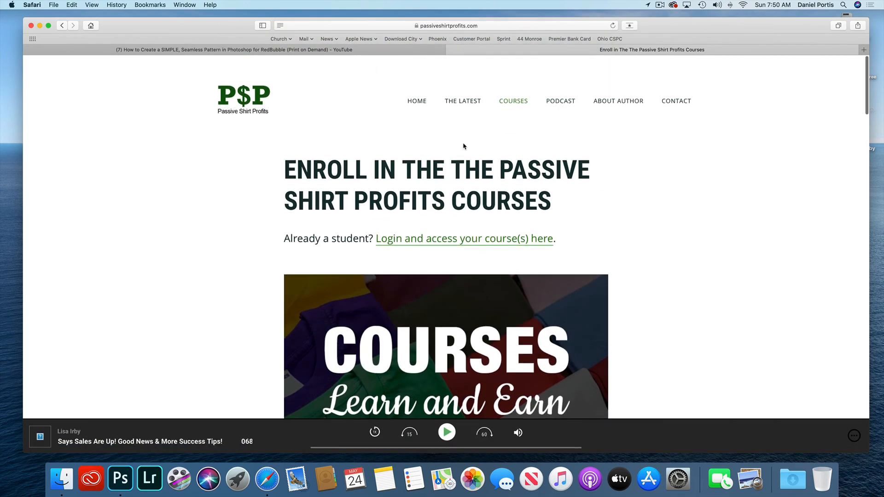
left_click(414, 101)
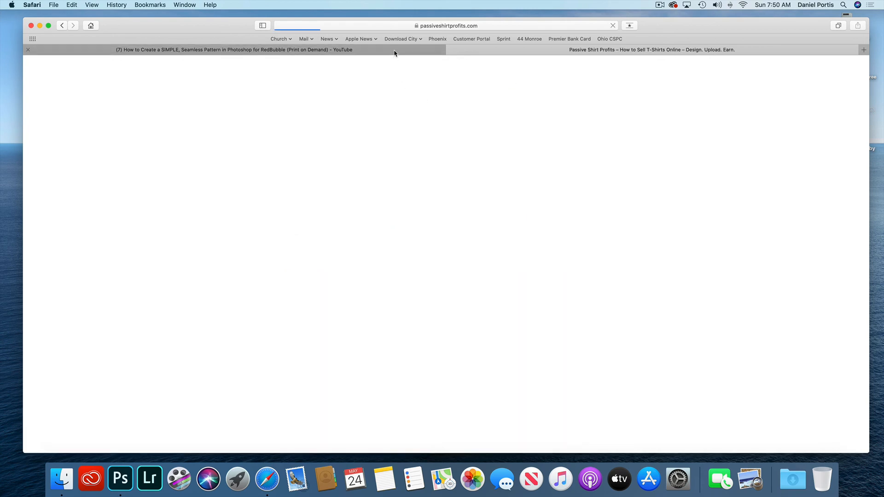
Switch to the YouTube video on creating a simple seamless pattern in Photoshop for RedBubble and review its description
left_click(394, 50)
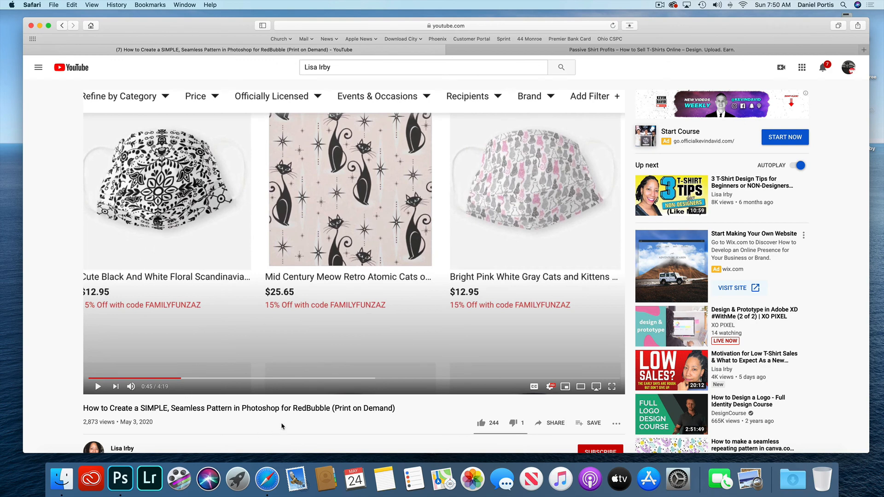
scroll(277, 335, "down", 5)
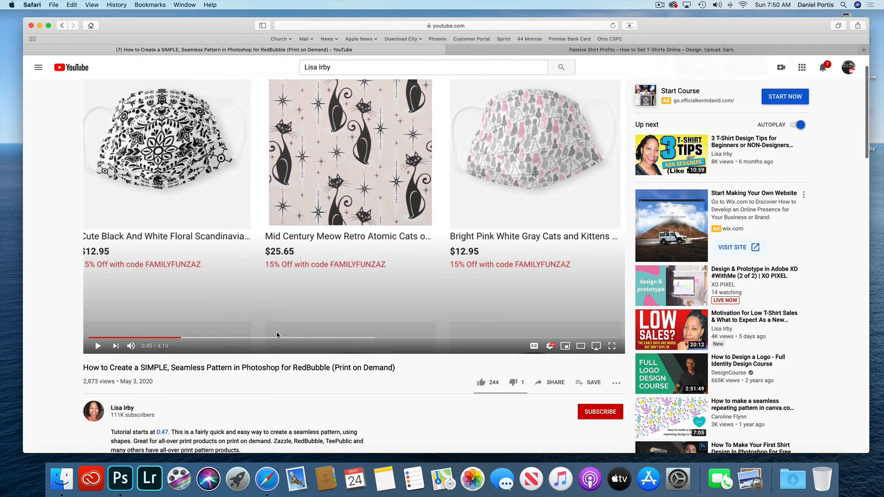
scroll(278, 335, "up", 1)
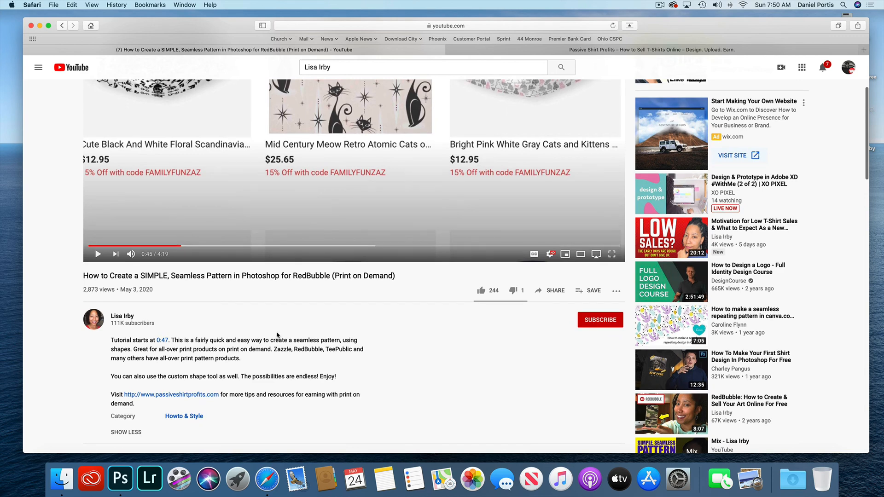
left_click(163, 345)
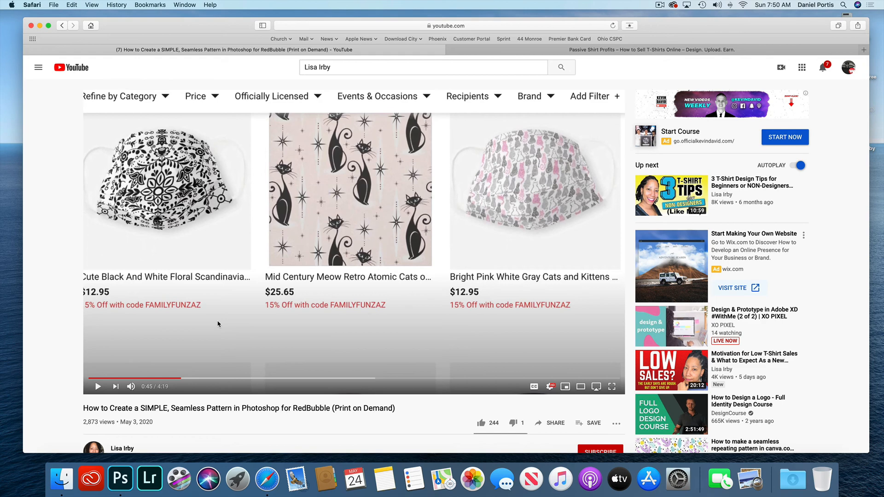
scroll(387, 173, "down", 1)
scroll(387, 173, "up", 1)
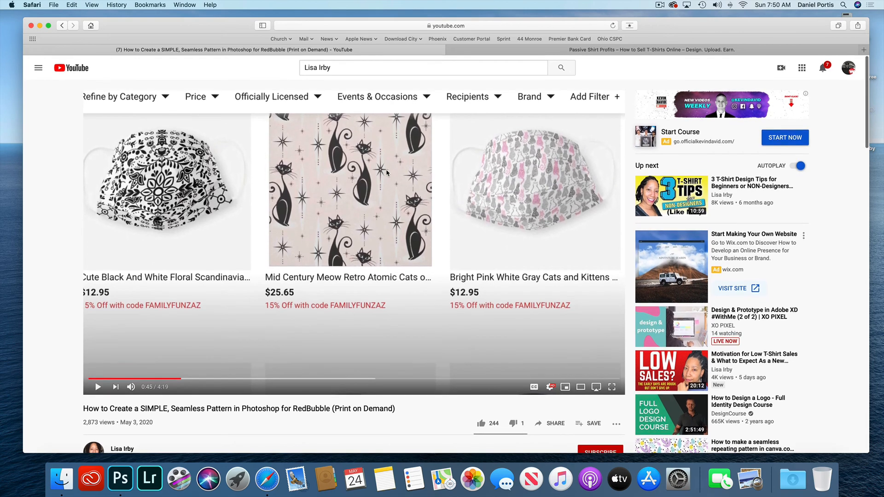
scroll(393, 230, "down", 1)
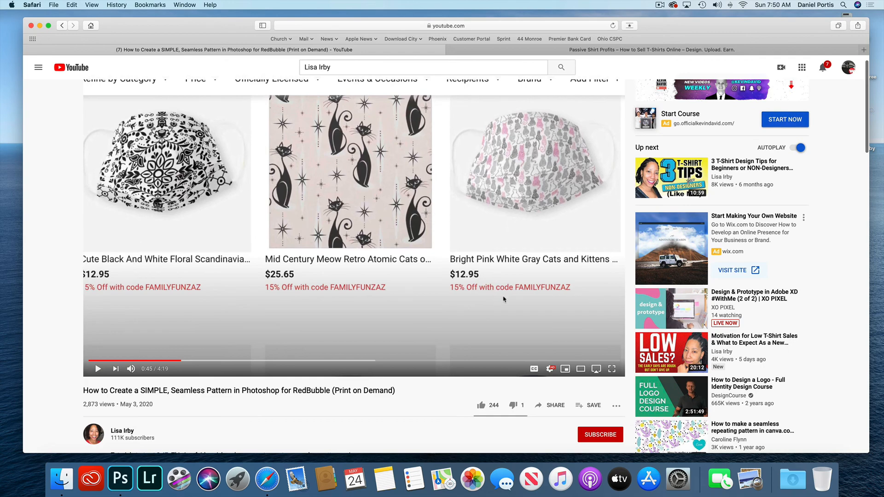
Shrink the browser window showing the tutorial video and place it in the lower-left corner of the desktop
left_click_drag(863, 450, 366, 244)
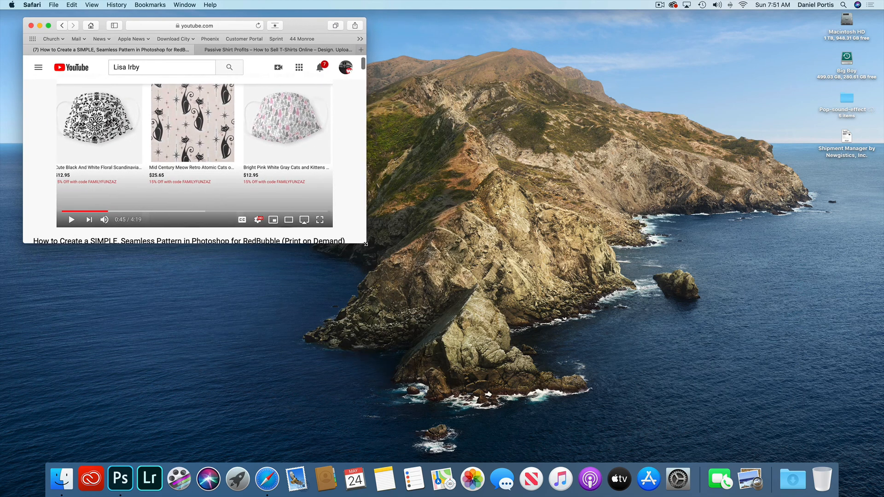
left_click_drag(308, 25, 314, 210)
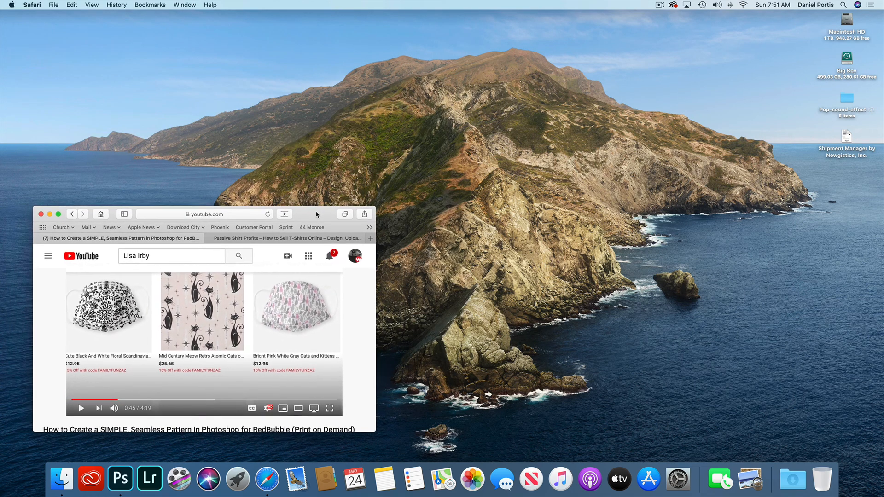
left_click_drag(374, 204, 212, 276)
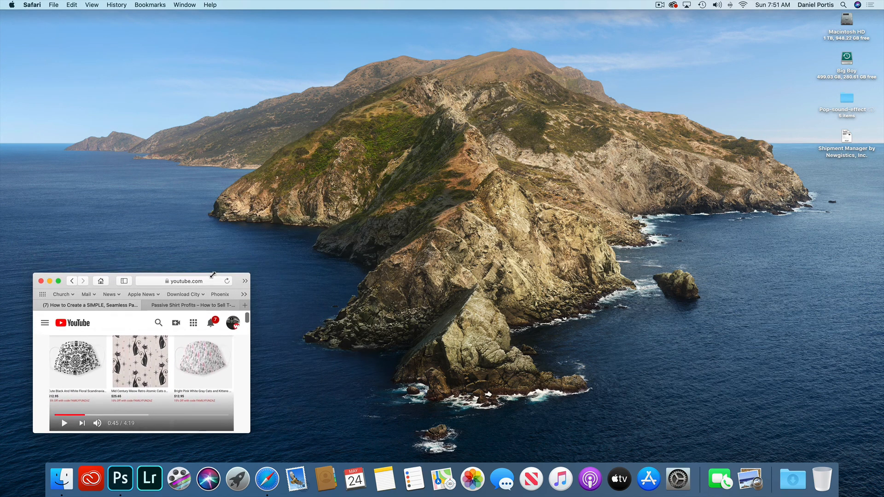
Start playing the seamless pattern tutorial video and switch to Photoshop alongside it
left_click(130, 478)
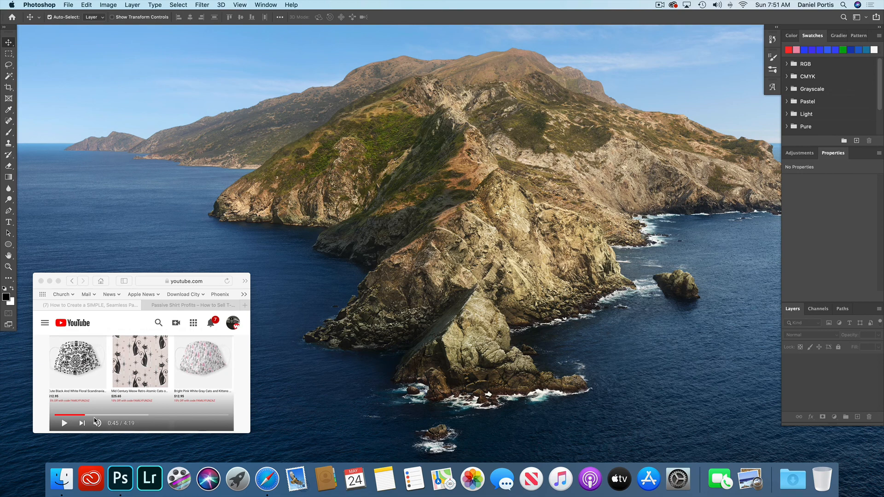
left_click(64, 424)
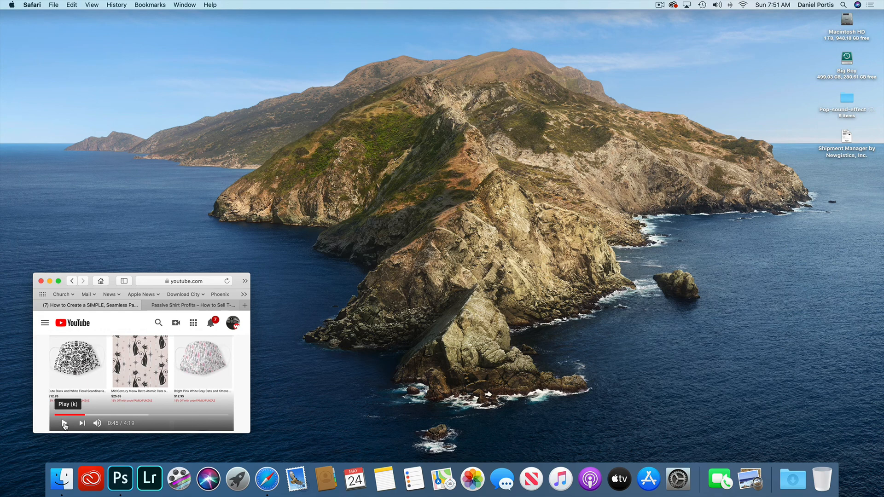
left_click(64, 424)
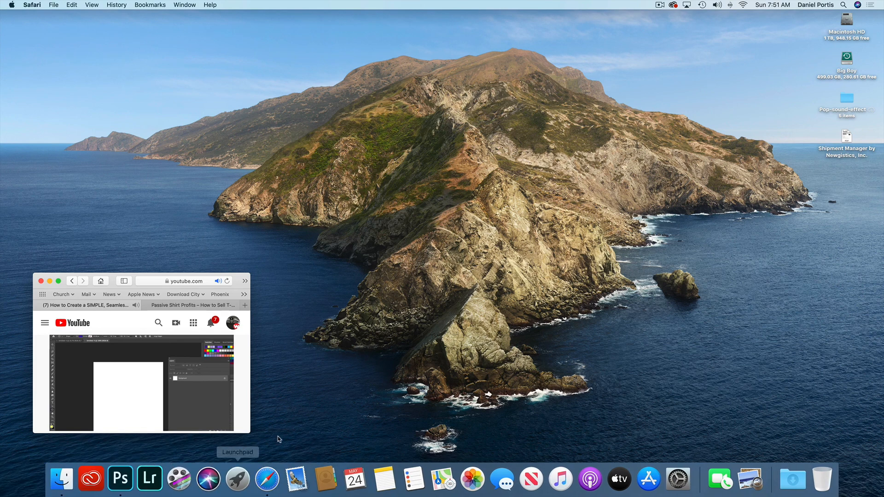
left_click(120, 479)
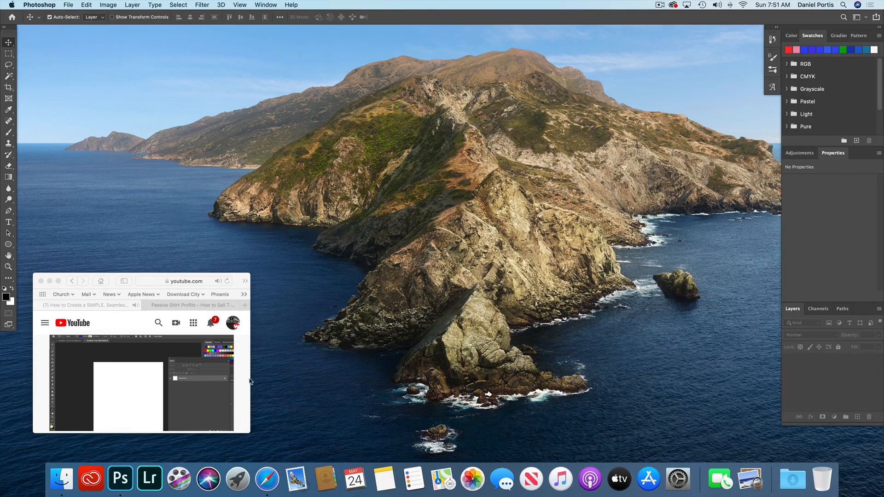
Lower the computer's sound volume by several levels while the tutorial plays
key("XF86AudioMute")
key("XF86AudioMute")
key("XF86AudioLowerVolume")
key("XF86AudioLowerVolume")
key("XF86AudioLowerVolume")
key("XF86AudioLowerVolume")
key("XF86AudioLowerVolume")
key("XF86AudioLowerVolume")
key("XF86AudioLowerVolume")
key("XF86AudioLowerVolume")
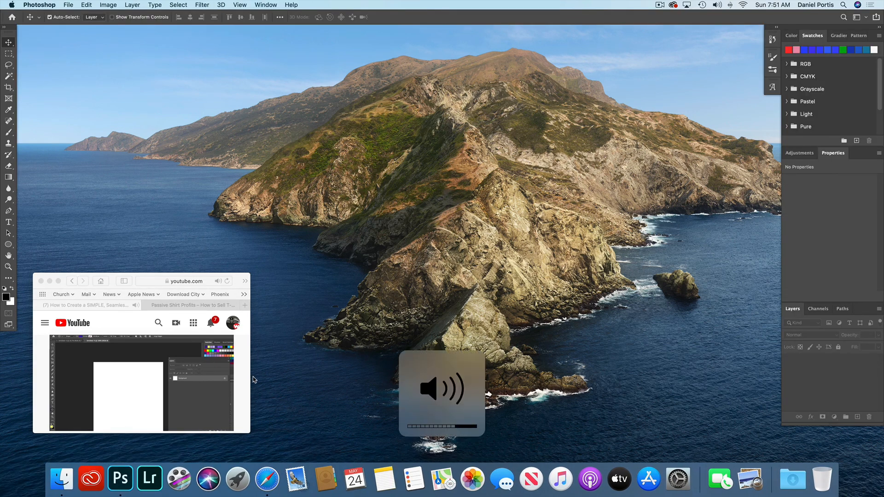
Pause the tutorial video and create a 1000 x 1000 pixel CMYK document at 300 pixels/inch with transparent background contents
left_click(69, 5)
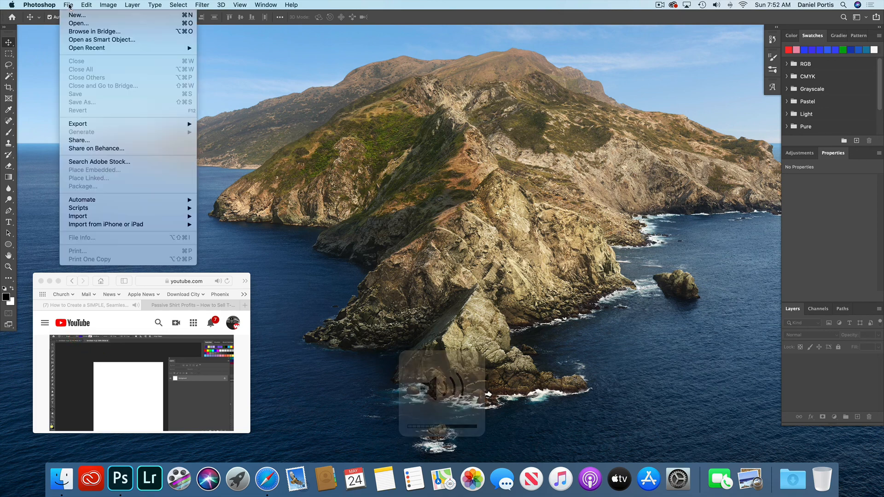
left_click(77, 16)
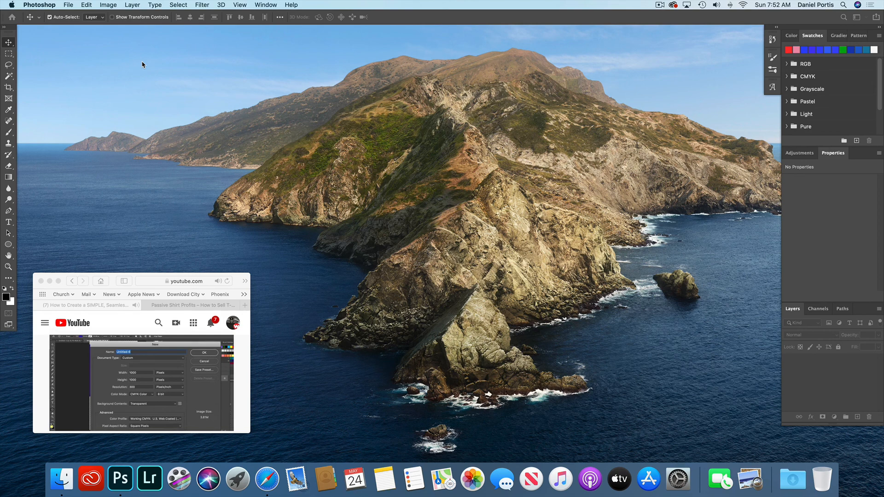
left_click(68, 5)
left_click(238, 108)
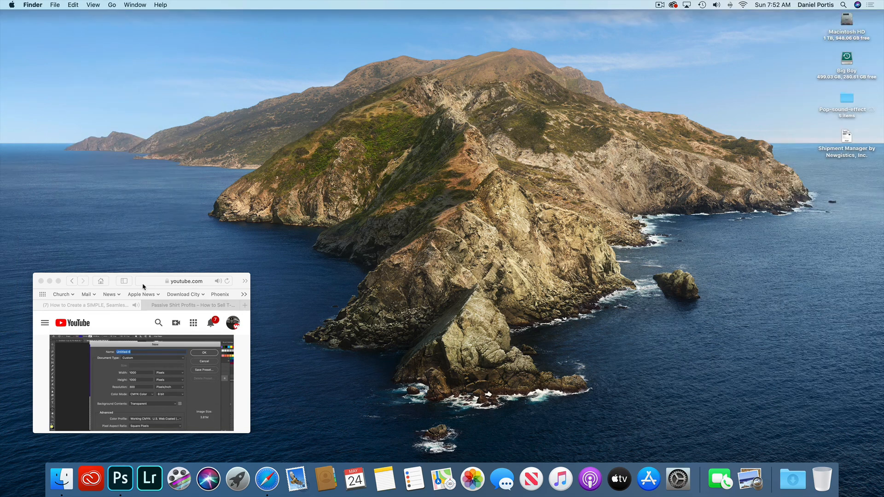
left_click(105, 381)
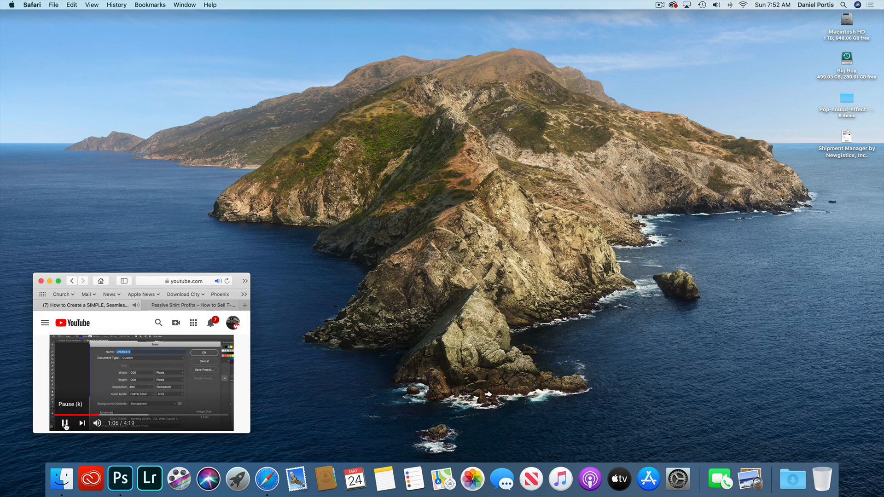
left_click(65, 427)
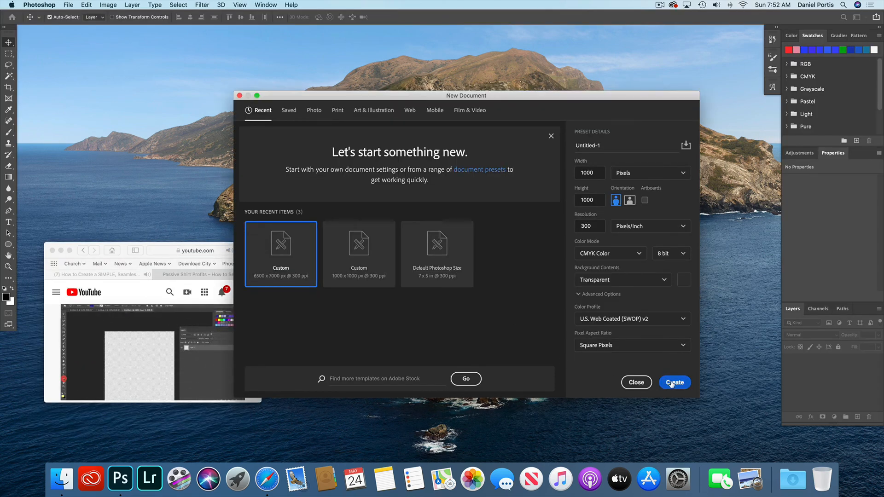
left_click(674, 383)
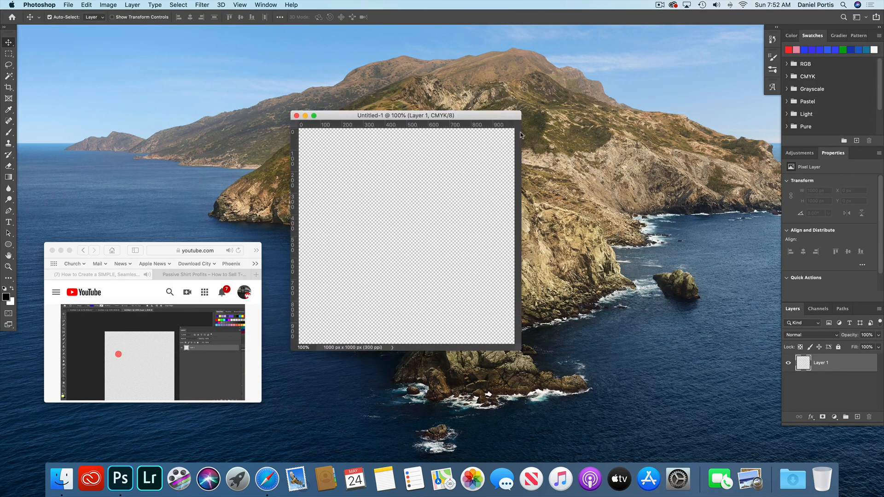
Draw a black circle about 403 px wide with the Ellipse tool and move it near the canvas centre
left_click(8, 245)
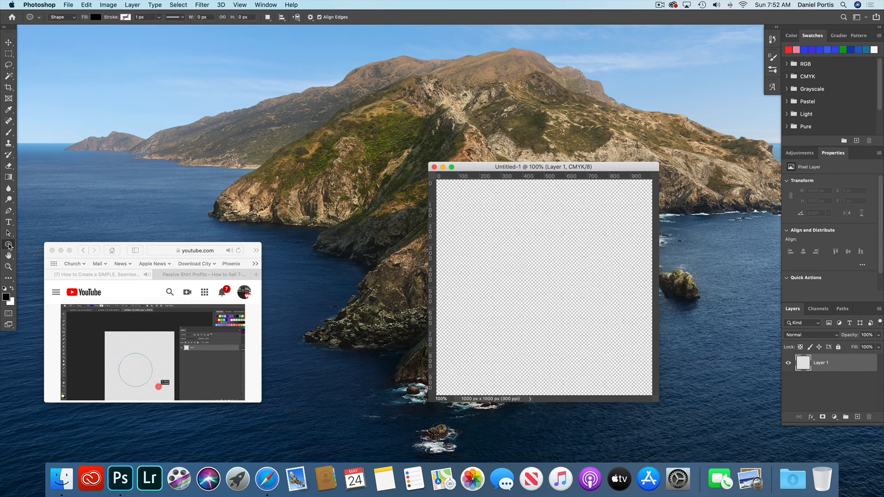
left_click_drag(512, 266, 600, 354)
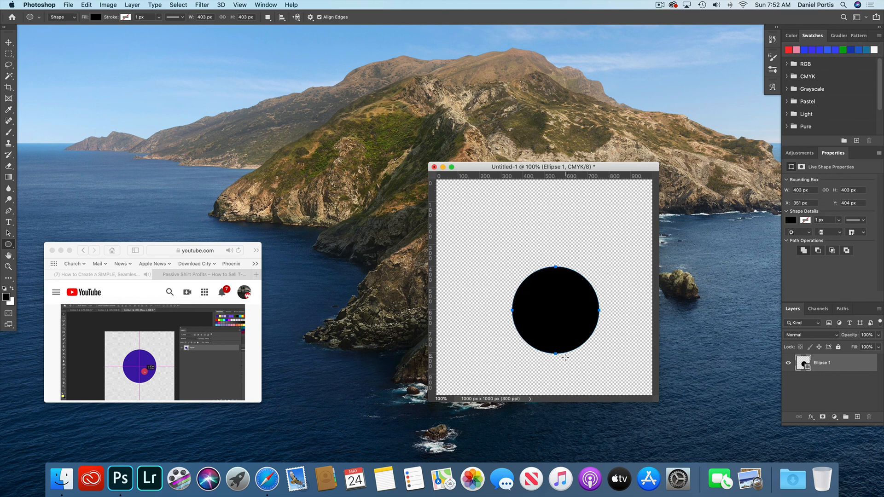
key("v")
left_click_drag(563, 329, 549, 311)
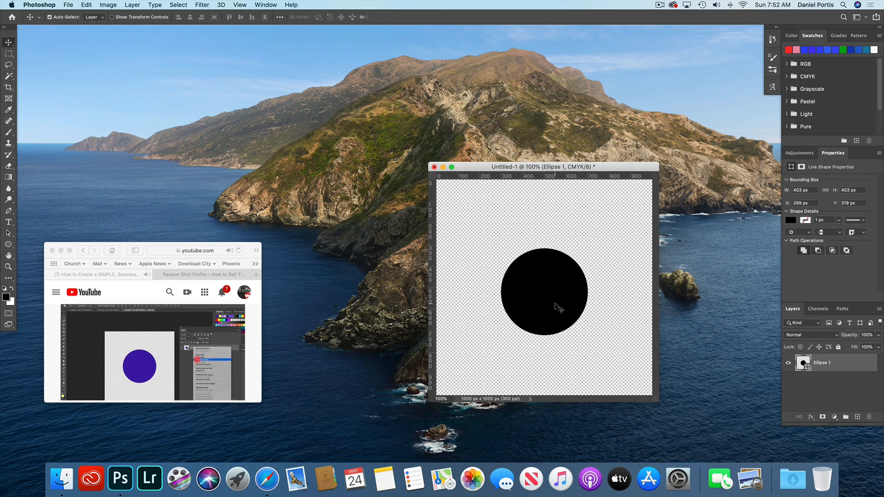
Duplicate the circle layer and scale the copy about its centre to about 70%, roughly 281 px wide
key("super+j")
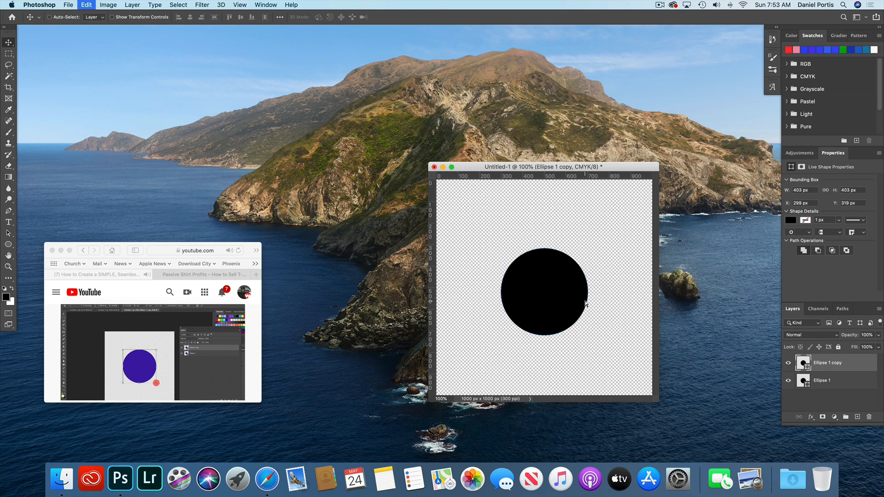
key("super+t")
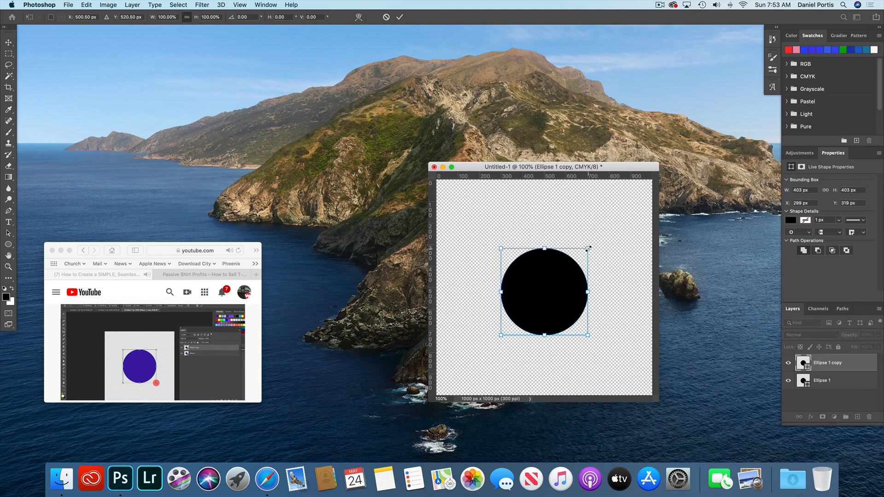
left_click_drag(589, 248, 577, 262)
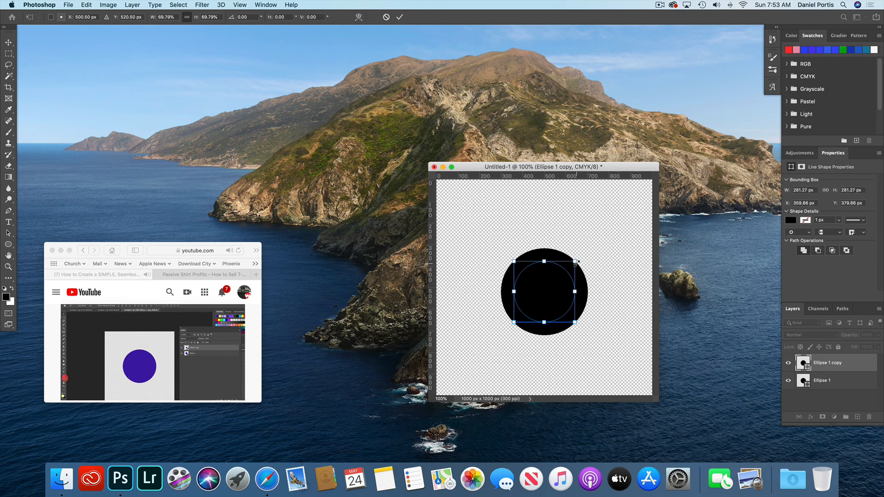
key("Return")
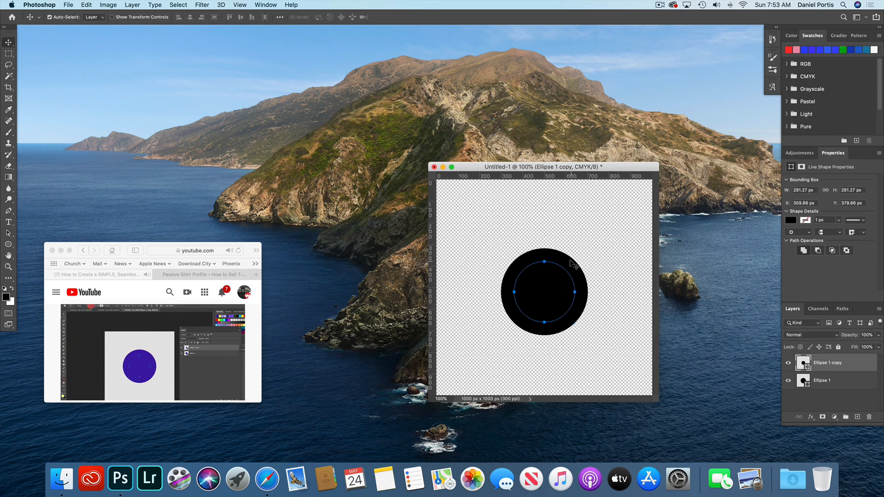
Change the smaller inner circle's fill to pink from the recently used colors
left_click(8, 246)
left_click(95, 17)
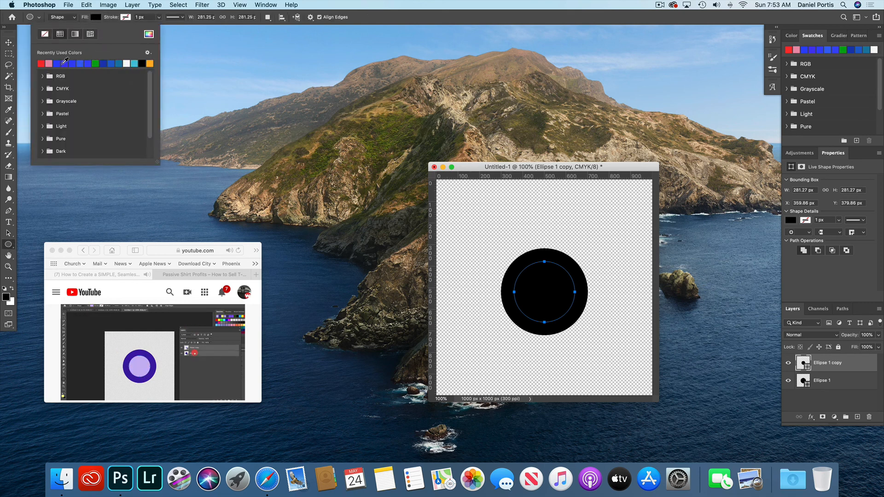
left_click(50, 62)
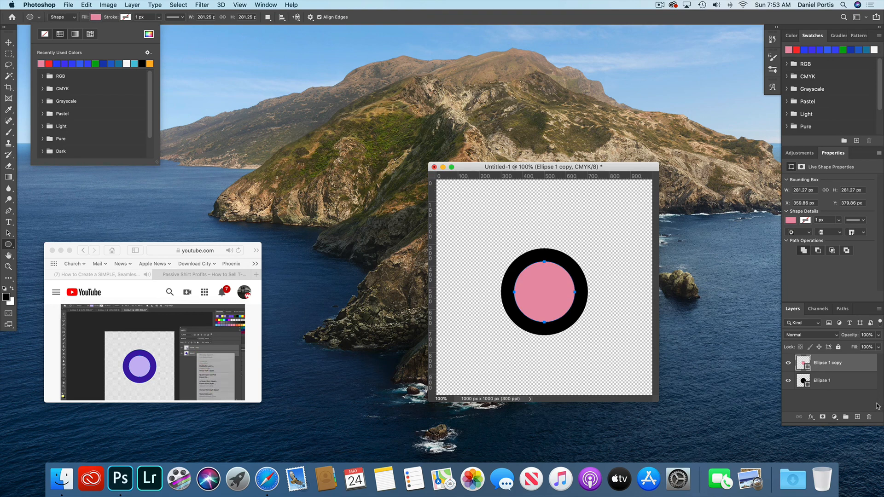
Merge the black and pink circle layers with Merge Visible and move the document window nearer the screen's centre
left_click(858, 386)
right_click(857, 385)
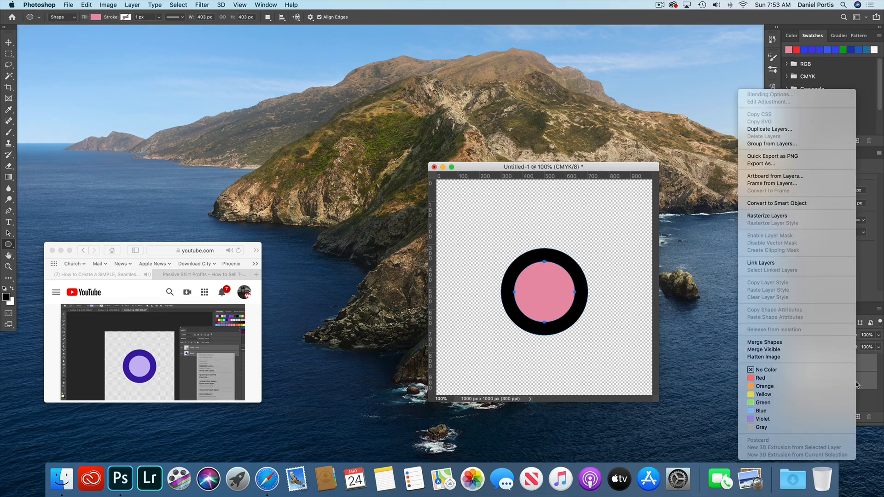
left_click(803, 351)
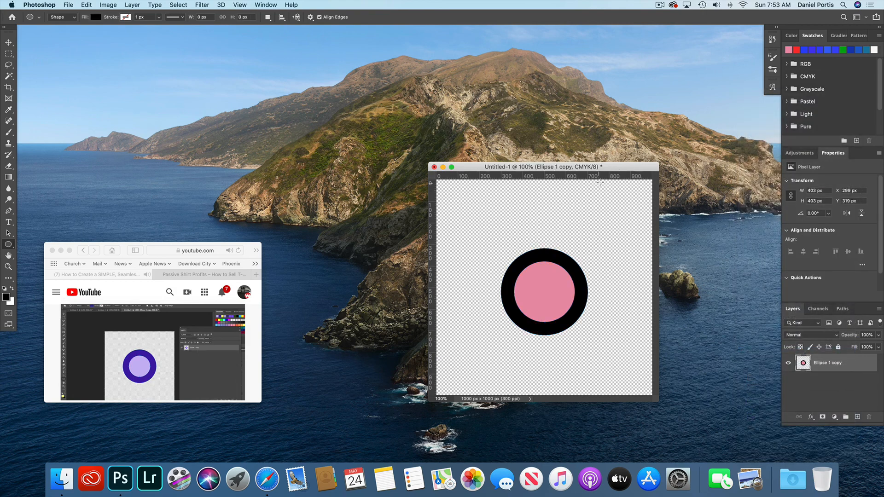
left_click_drag(617, 171, 514, 132)
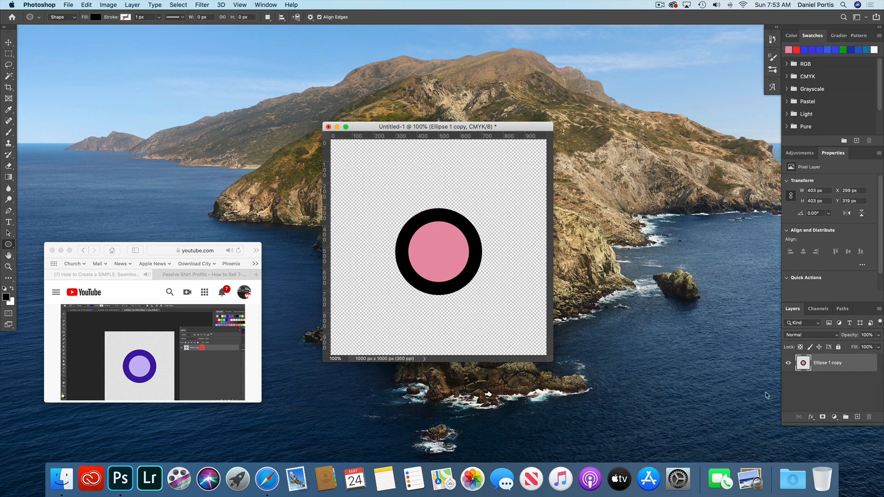
Duplicate the merged circle layer and apply the Offset filter to the copy so the circle wraps into the four canvas corners
key("super+j")
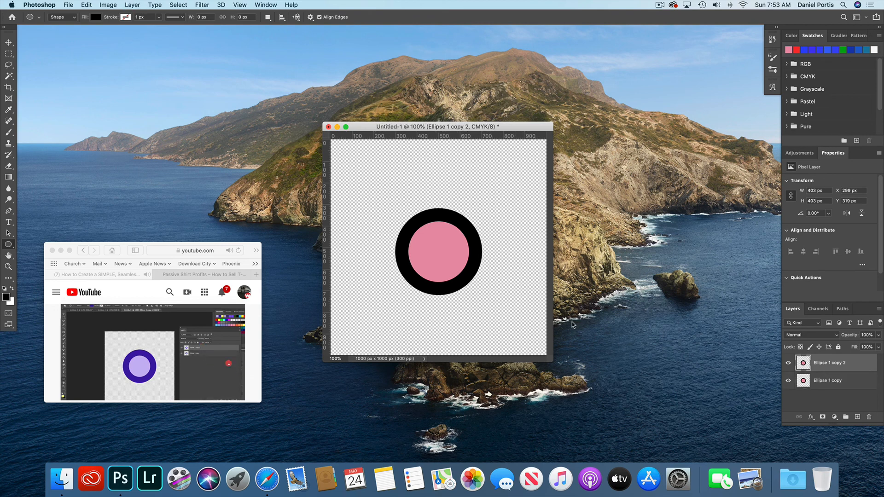
left_click(201, 5)
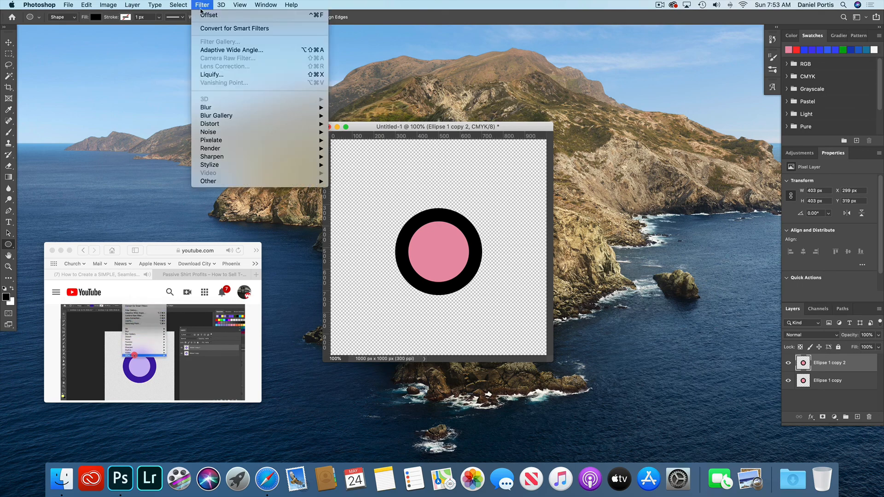
mouse_move(227, 182)
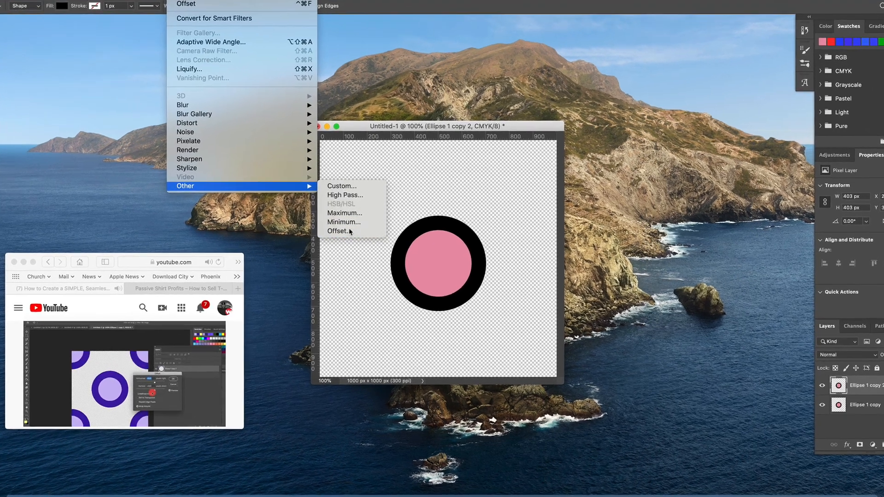
left_click(348, 222)
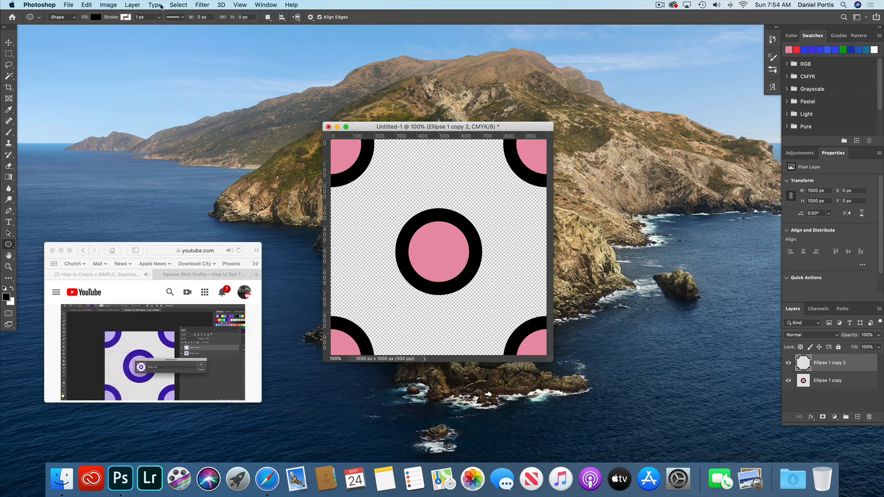
Define the circle tile as a new pattern, naming it with a person's first name followed by 2
left_click(87, 5)
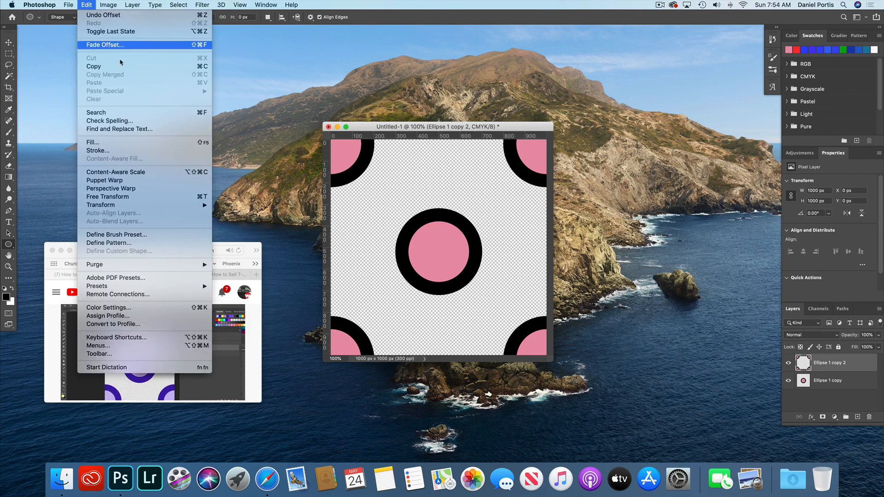
left_click(137, 245)
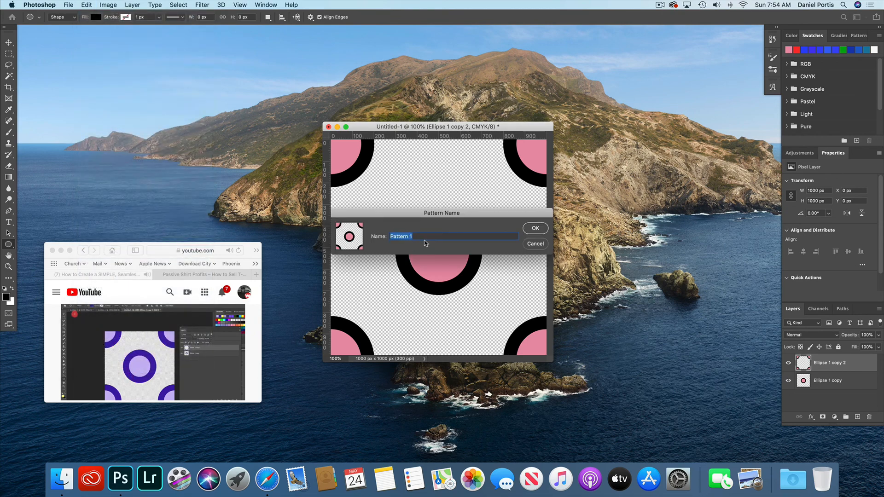
type("Ju")
key("BackSpace")
type("isa")
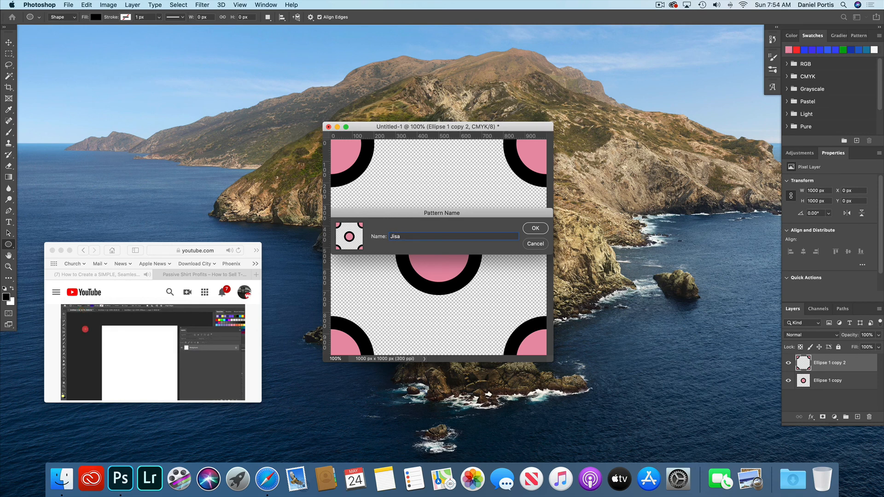
key("BackSpace")
type("Lisa 2")
left_click(528, 226)
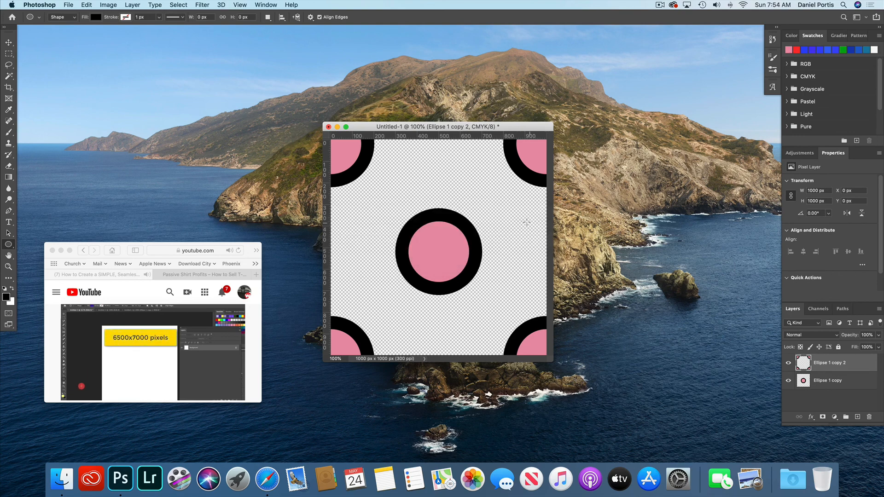
Create a new 6000 x 7000 pixel CMYK document at 300 pixels/inch with transparent background contents
left_click(68, 4)
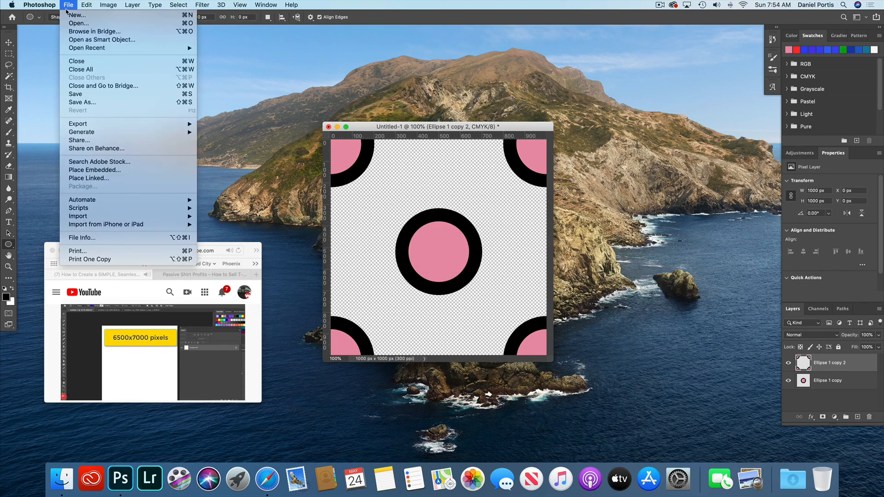
left_click(75, 16)
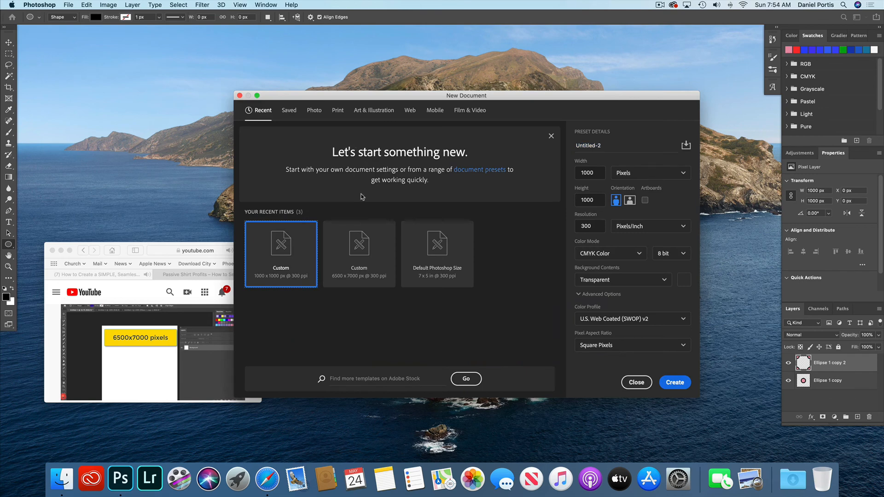
double_click(598, 172)
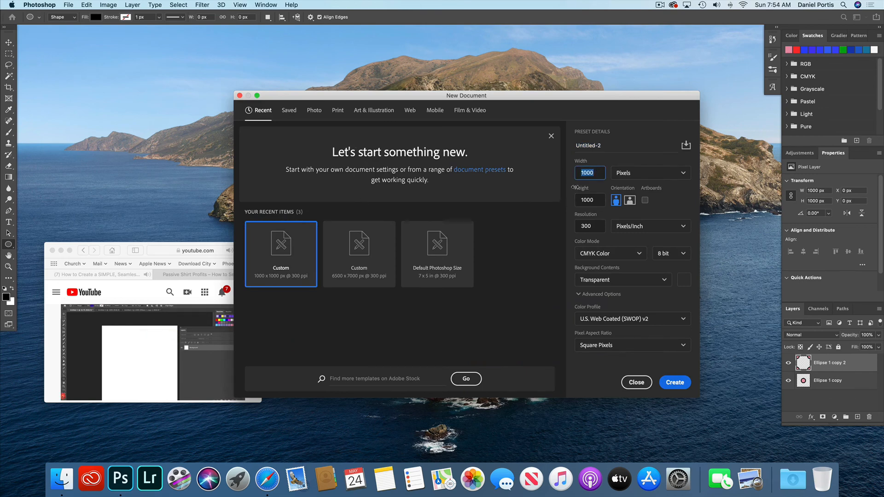
type("6000")
key("Tab")
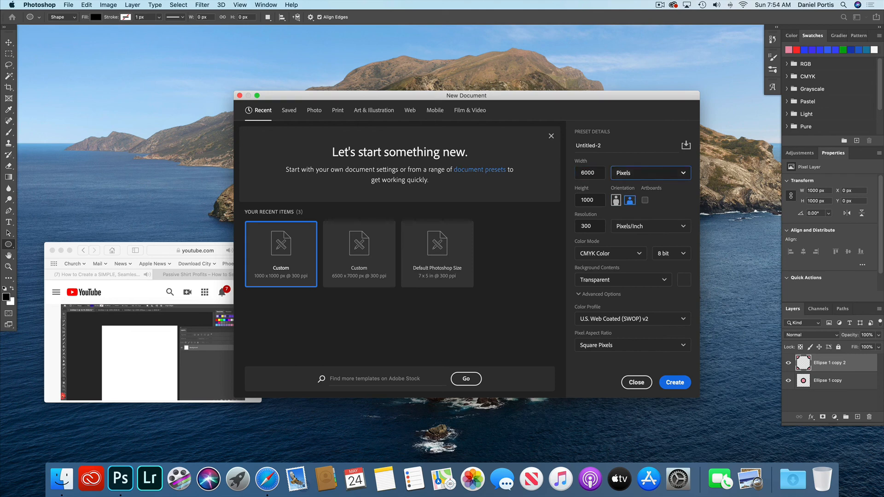
double_click(591, 200)
type("70")
left_click(675, 382)
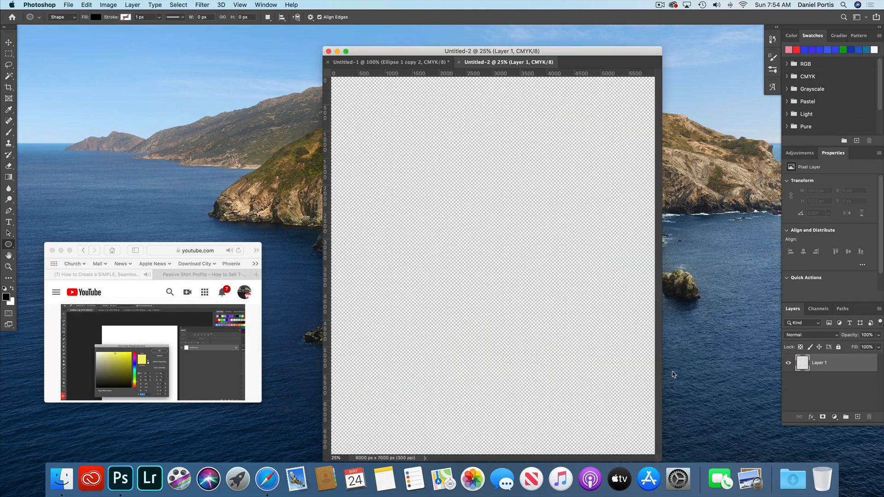
Fill the empty layer with the coral red color f95b5b at 100% opacity in Normal mode
key("shift+F5")
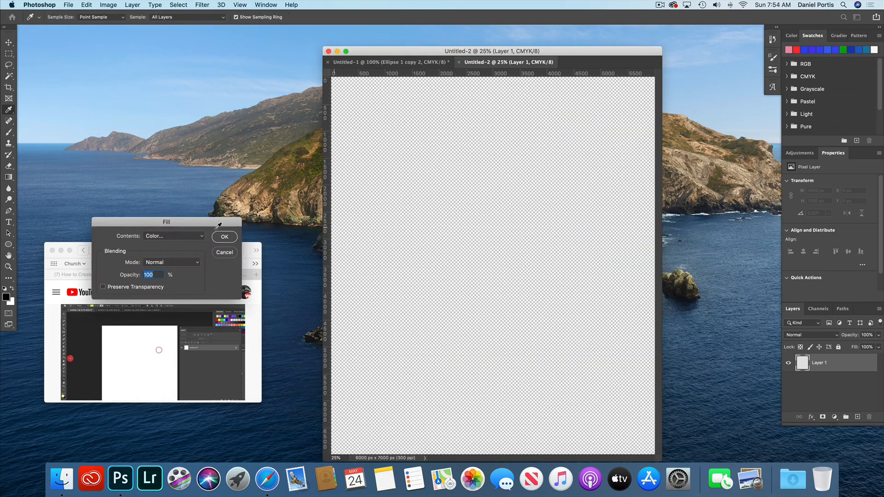
left_click(171, 238)
left_click(168, 235)
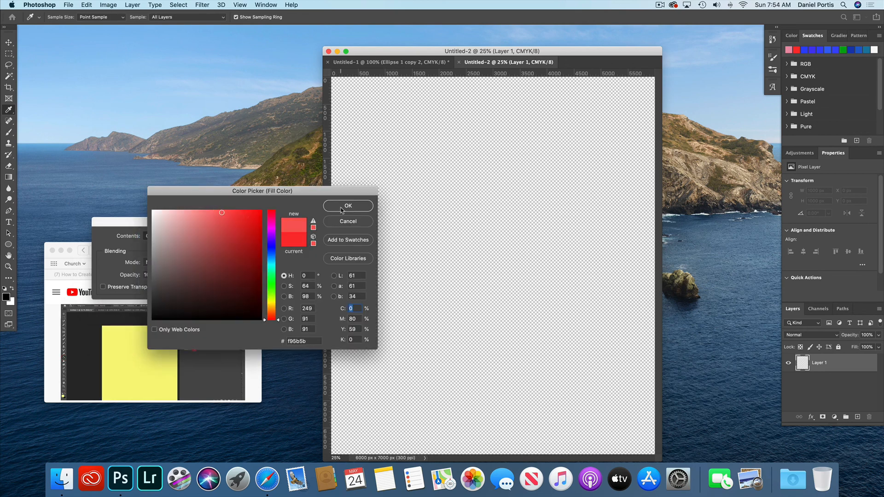
left_click(343, 208)
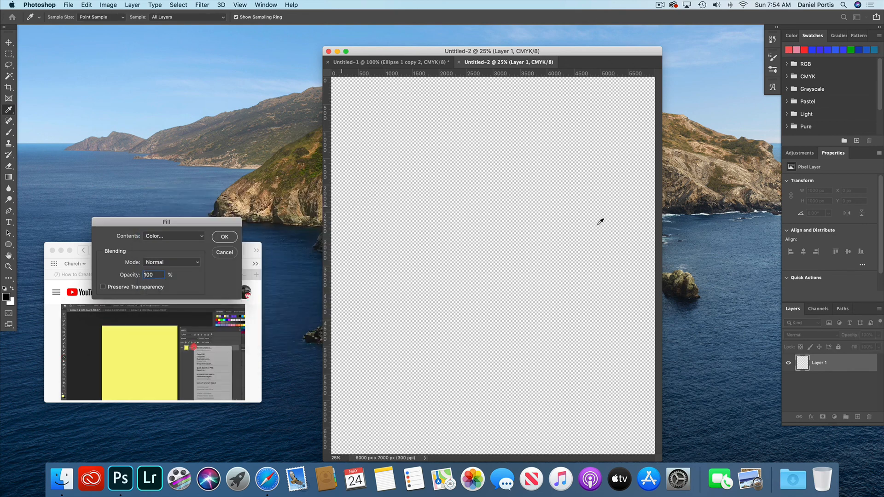
key("Return")
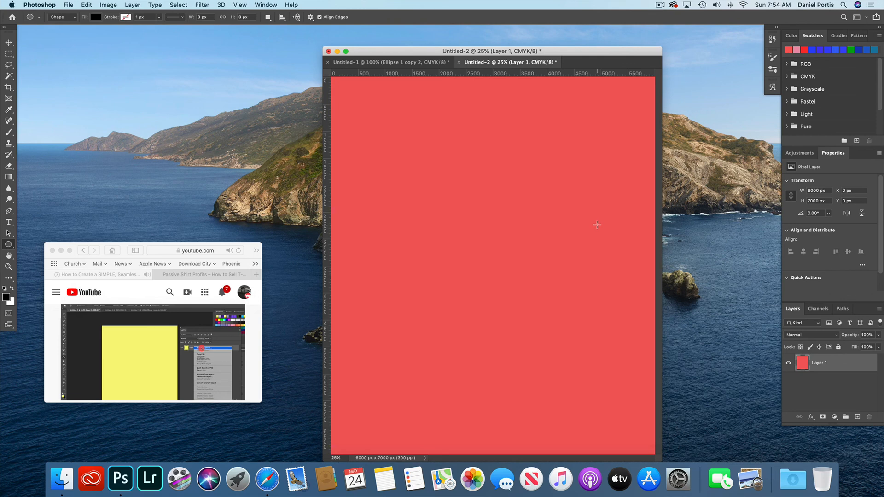
Add a Pattern Overlay effect to the coral layer using the newly defined circle pattern
right_click(833, 362)
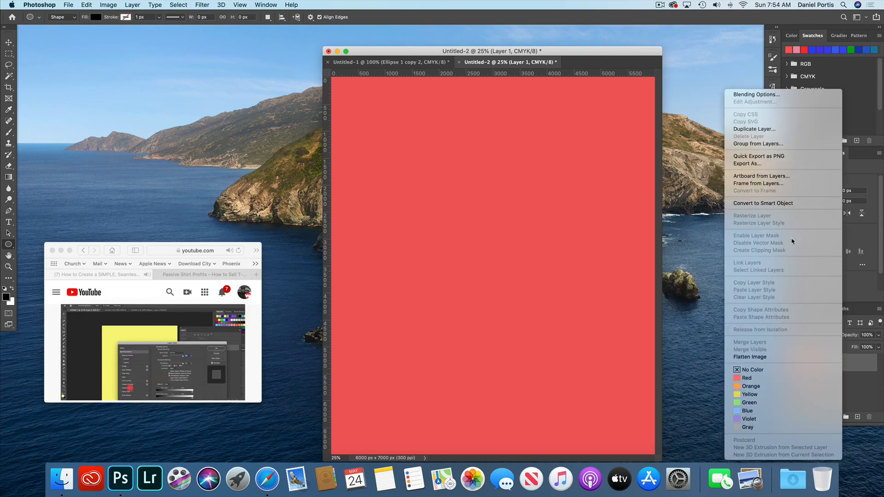
left_click(760, 95)
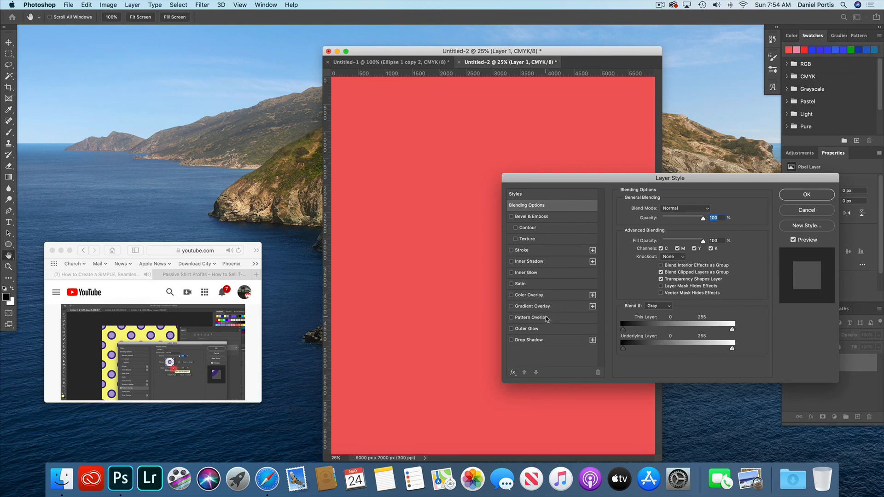
left_click(547, 318)
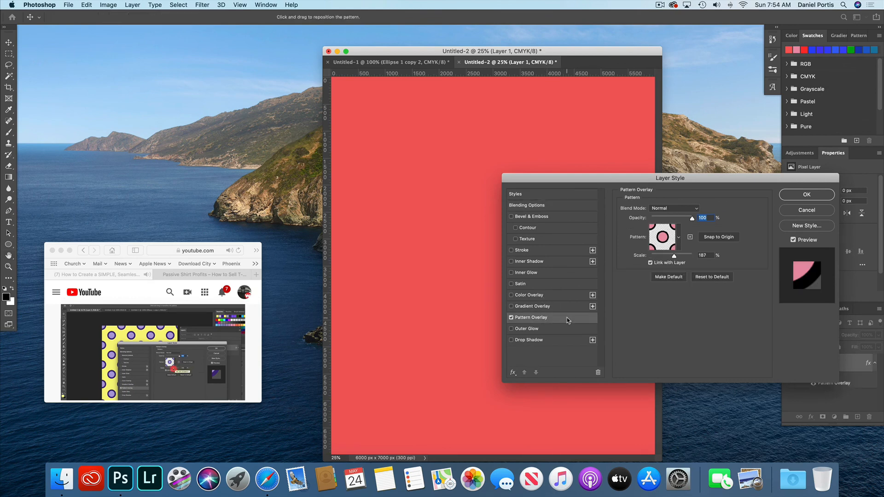
left_click(678, 237)
left_click(635, 301)
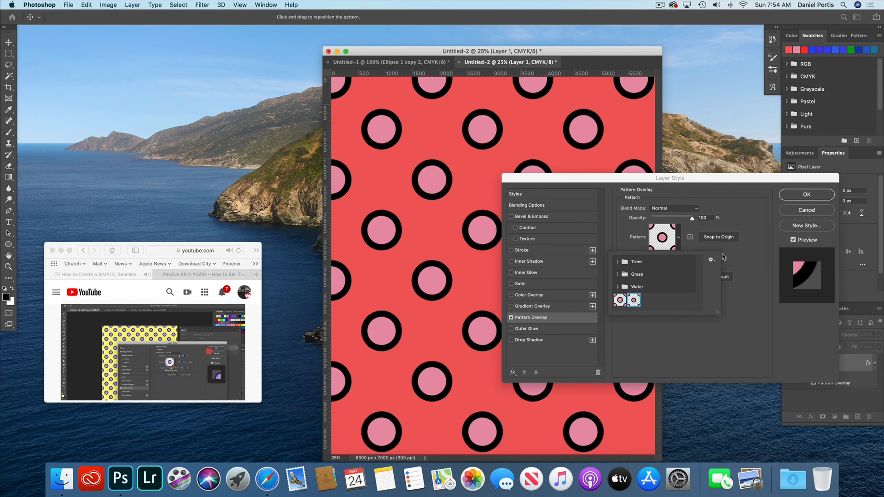
Reduce the pattern overlay's scale to 69%, keep its opacity at 100%, and apply the layer style
left_click_drag(681, 220, 696, 221)
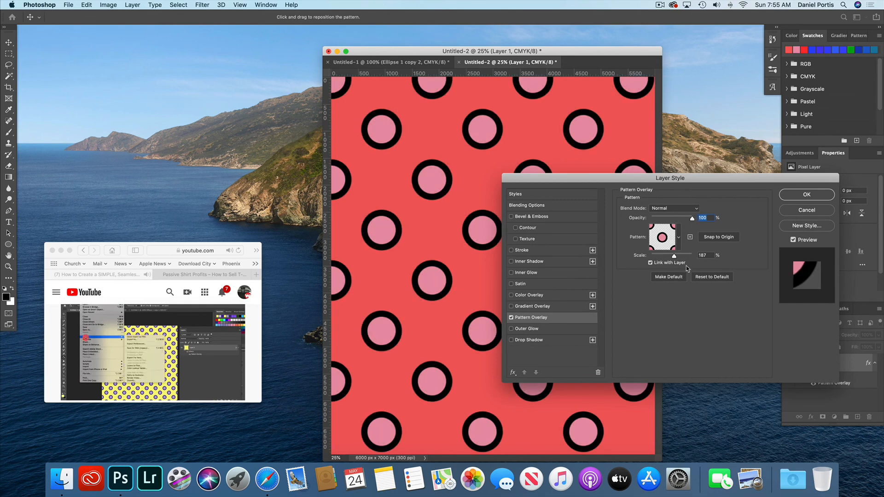
left_click_drag(674, 257, 663, 256)
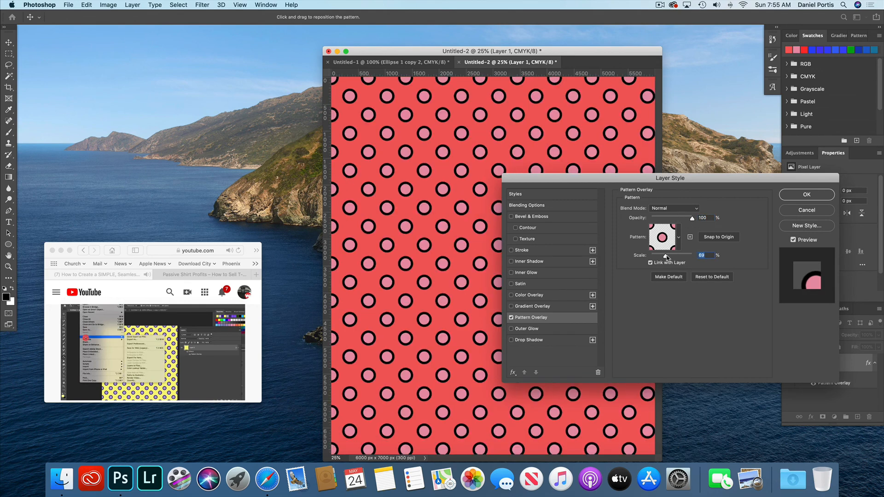
left_click(815, 199)
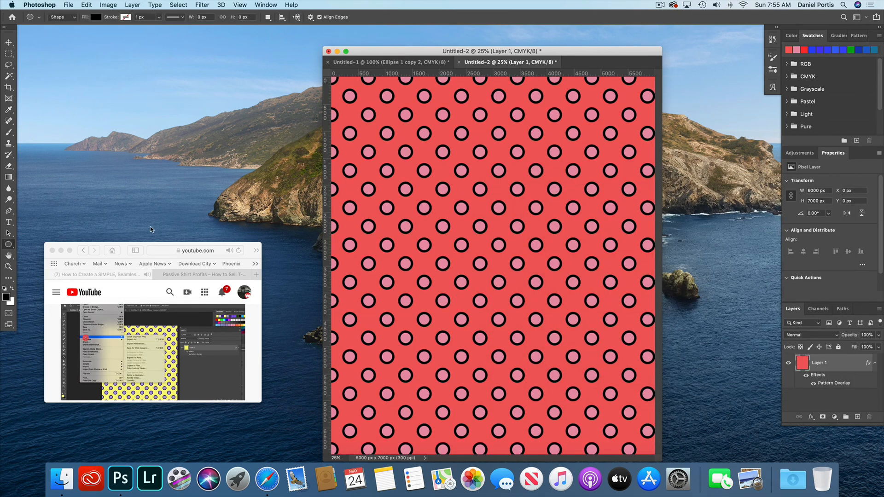
Switch to the YouTube window in Safari and pause the tutorial video
left_click(144, 245)
mouse_move(75, 394)
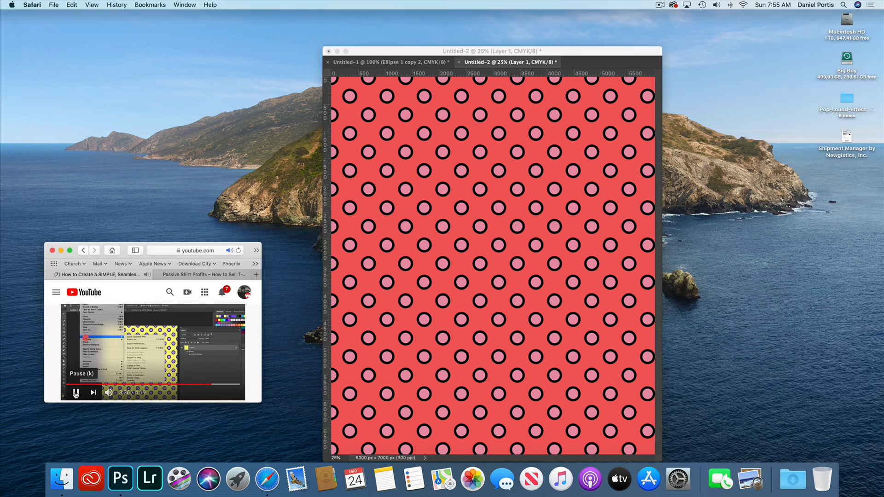
left_click(75, 393)
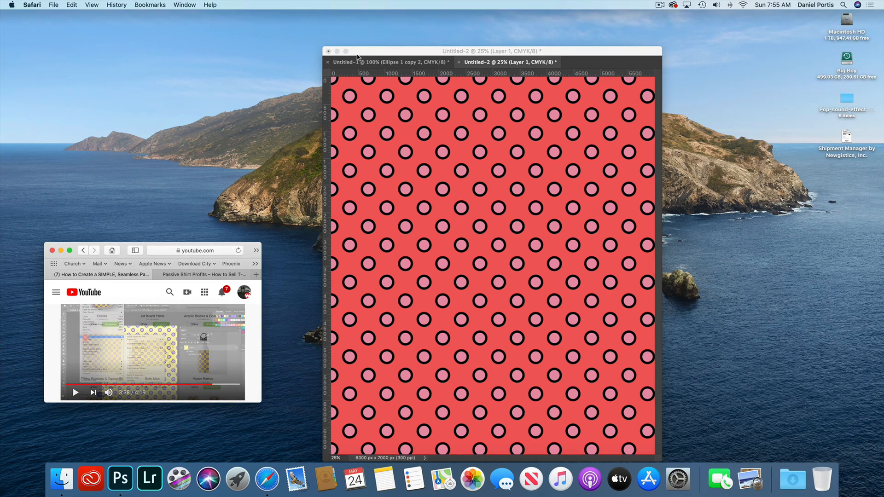
Return to Photoshop and examine the pattern up close and as a whole at 16.7% zoom in an enlarged document window
left_click(383, 52)
left_click_drag(382, 52, 355, 39)
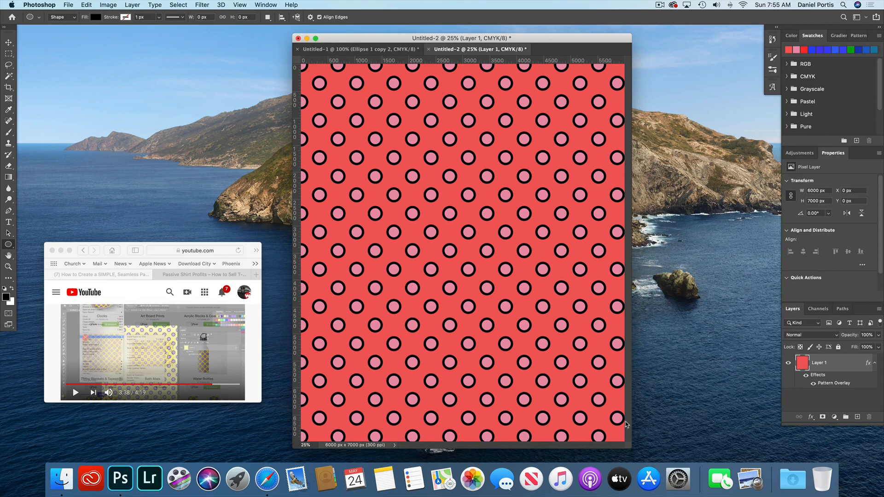
left_click_drag(631, 447, 715, 454)
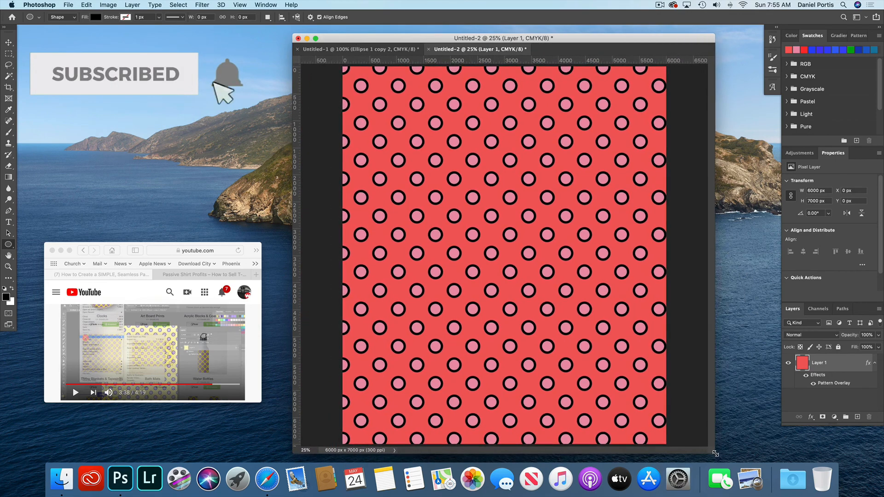
key("super+equal")
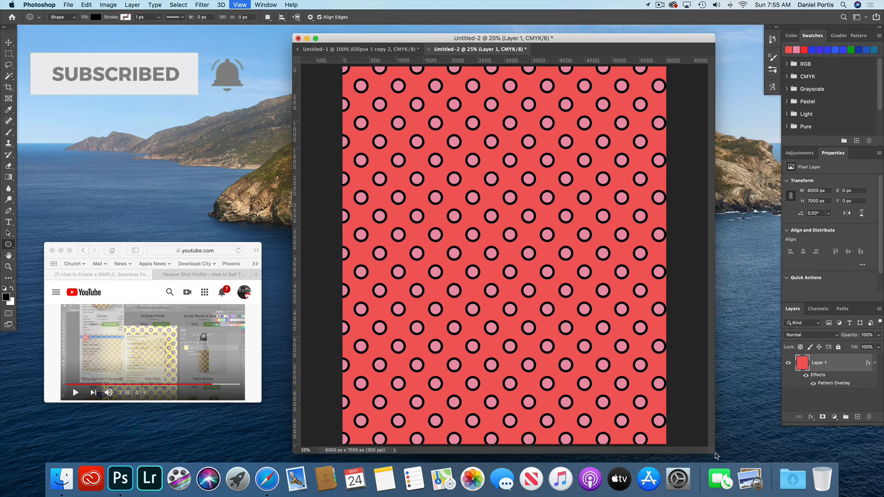
key("super+minus")
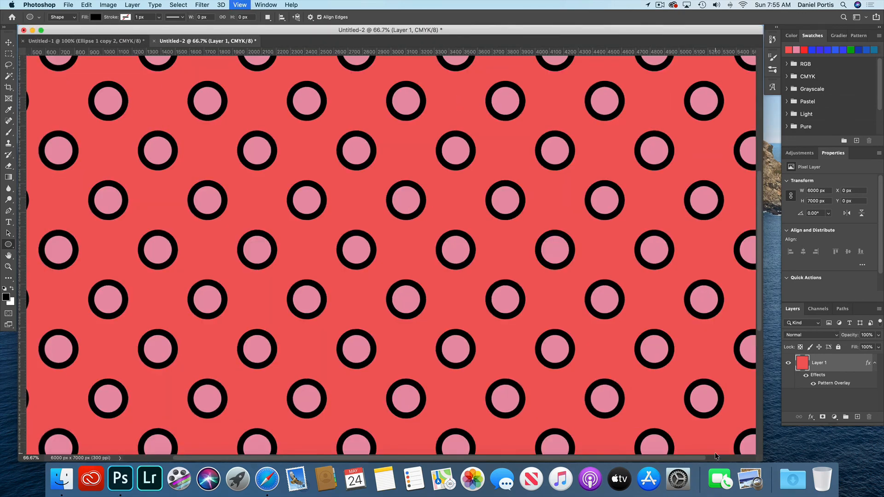
key("super+minus")
key("super+minus")
key("super+minus")
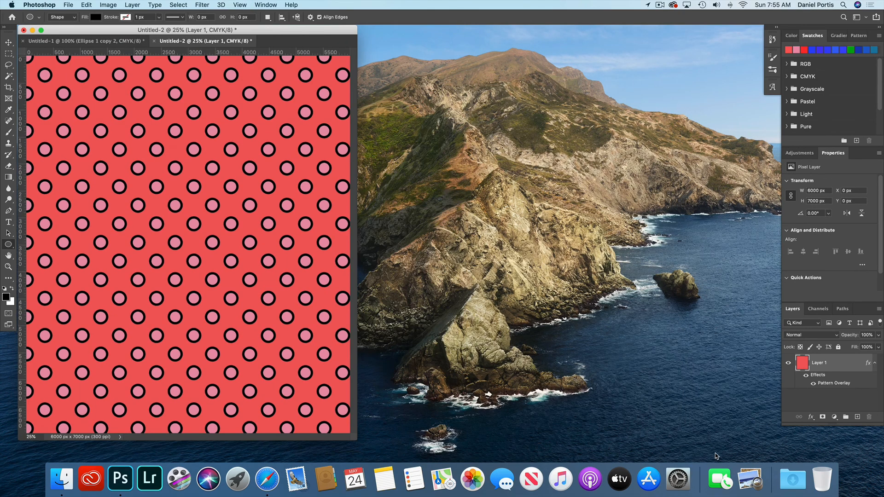
key("super+minus")
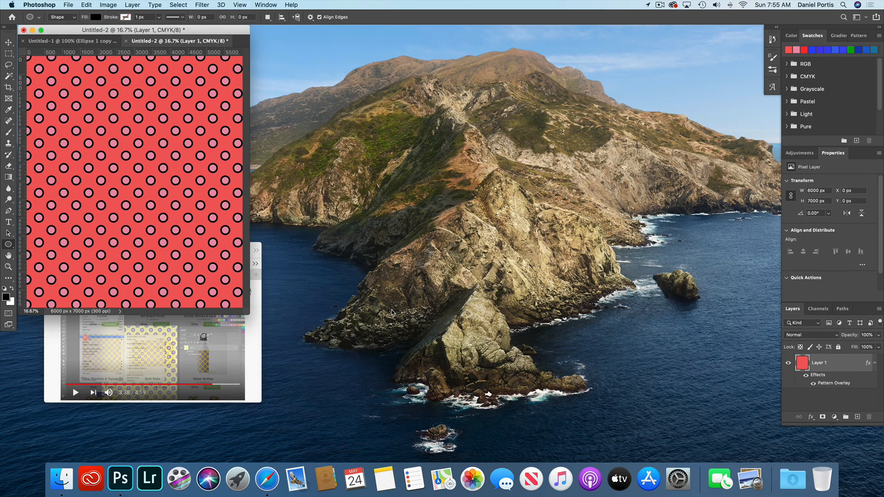
left_click_drag(229, 30, 478, 45)
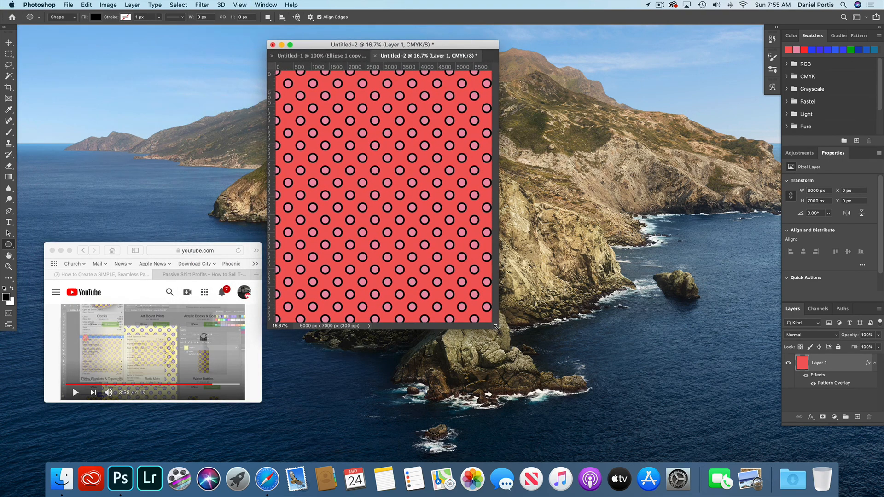
left_click_drag(495, 331, 673, 416)
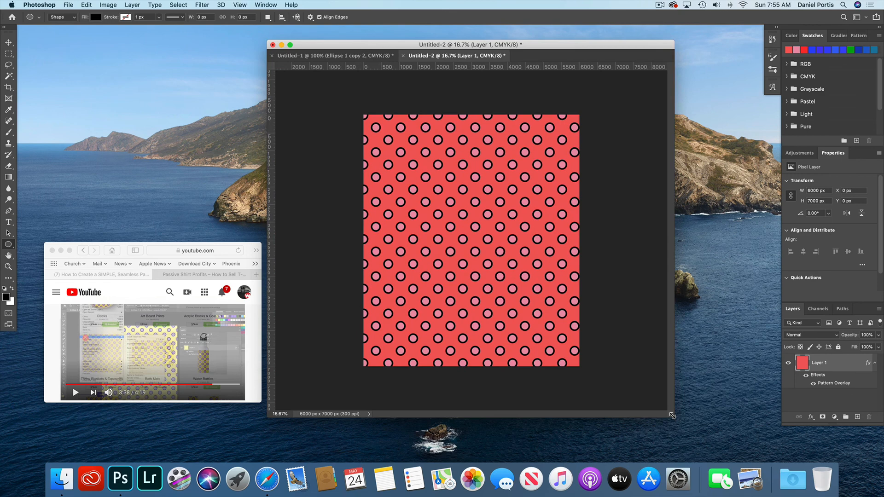